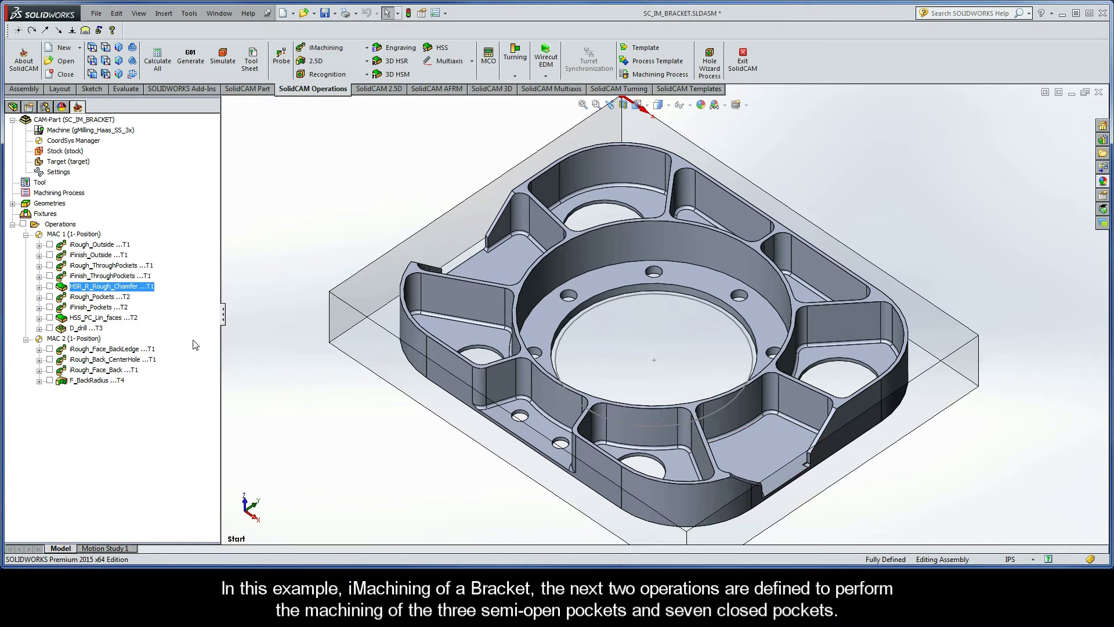
# Select iRough_Pockets alone in the CAM tree after briefly adding iFinish_Pockets to the selection.
pyautogui.click(106, 298)
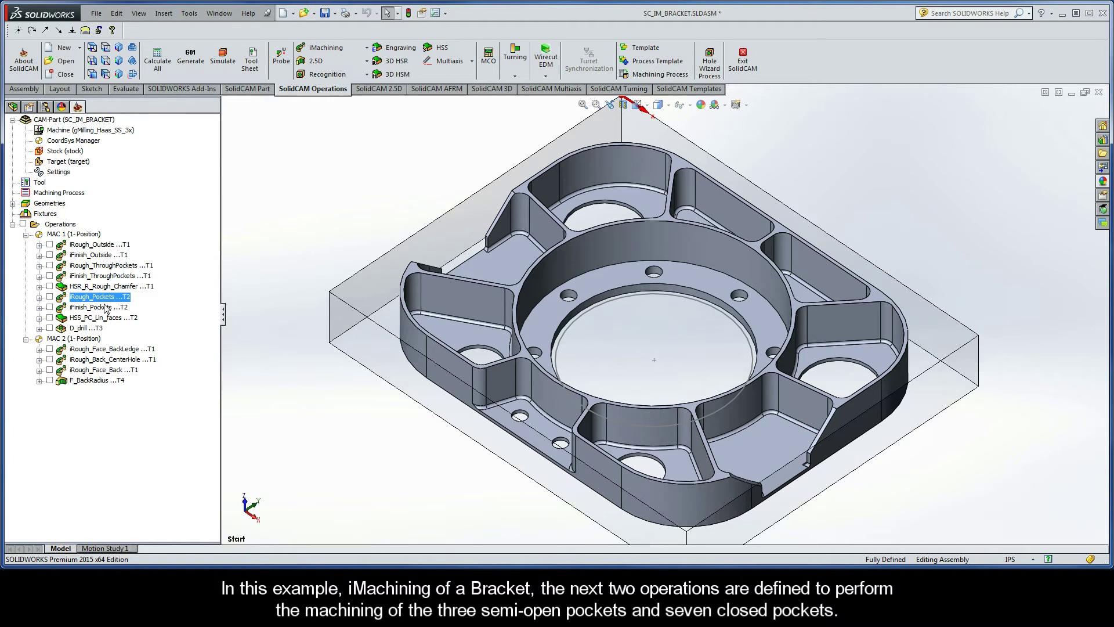
pyautogui.keyDown('shift'); pyautogui.click(102, 307); pyautogui.keyUp('shift')
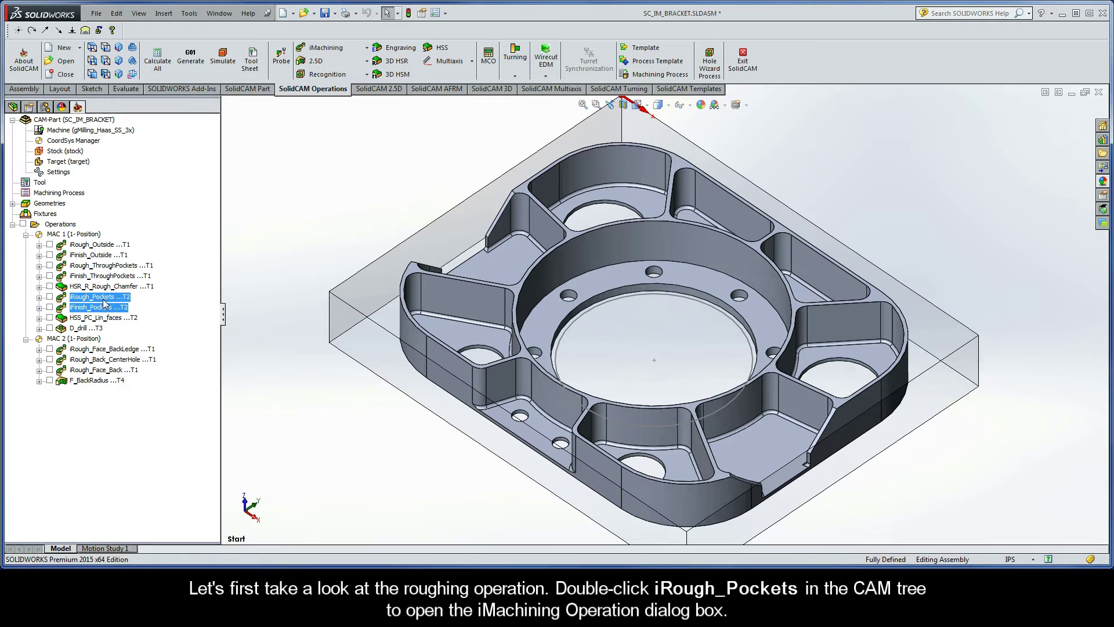
pyautogui.click(104, 299)
# Open iRough_Pockets and preview its Pockets geometry chains on the bracket, then close the preview.
pyautogui.doubleClick(104, 297)
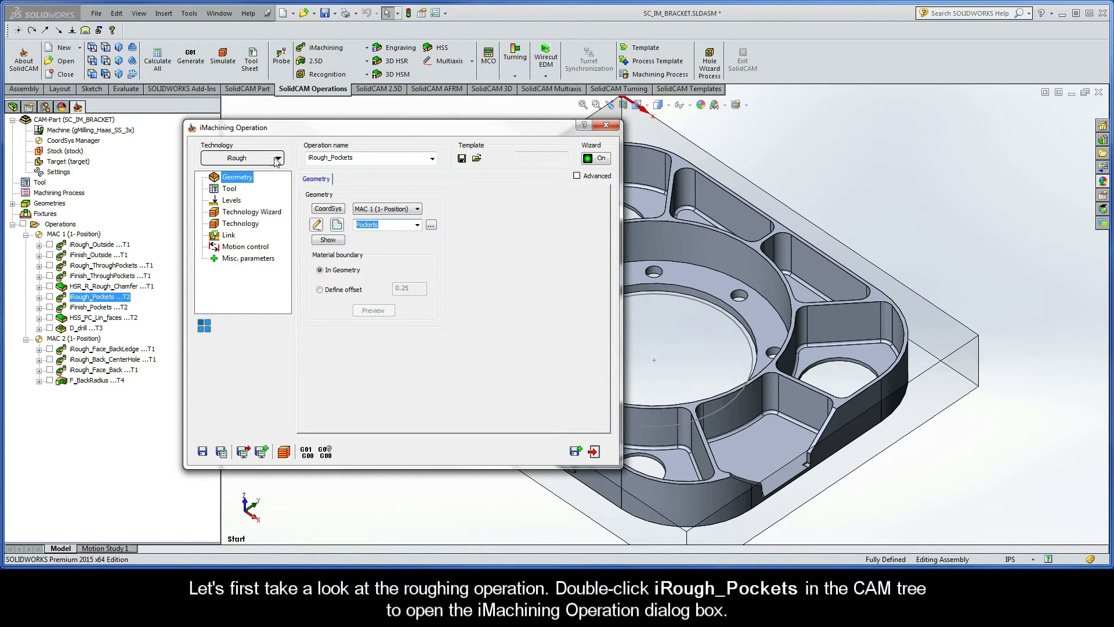
pyautogui.click(329, 240)
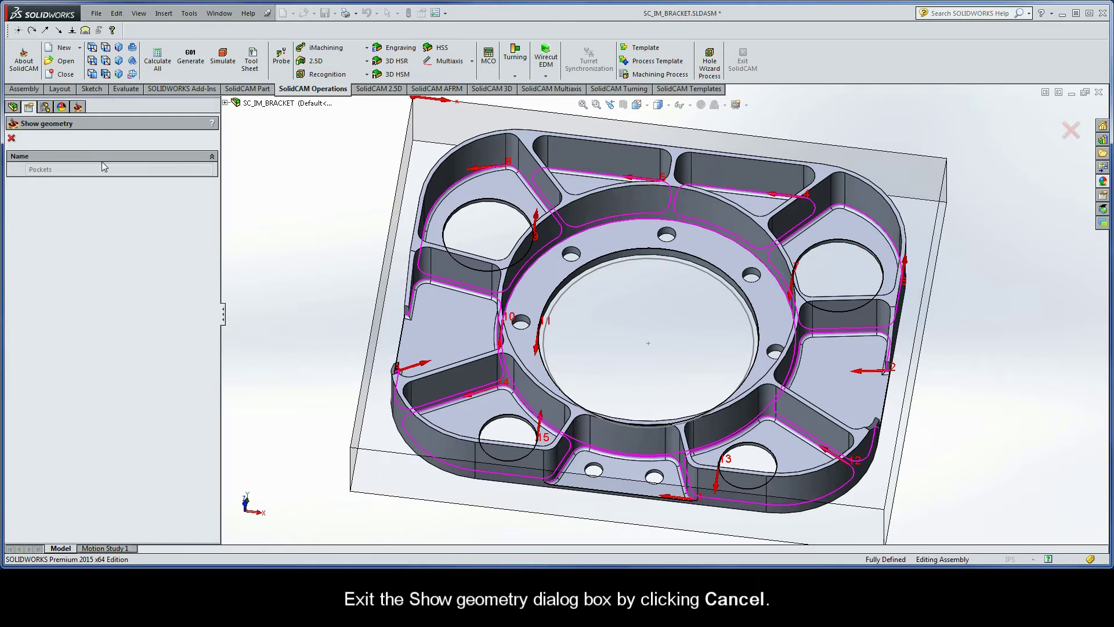
pyautogui.click(11, 139)
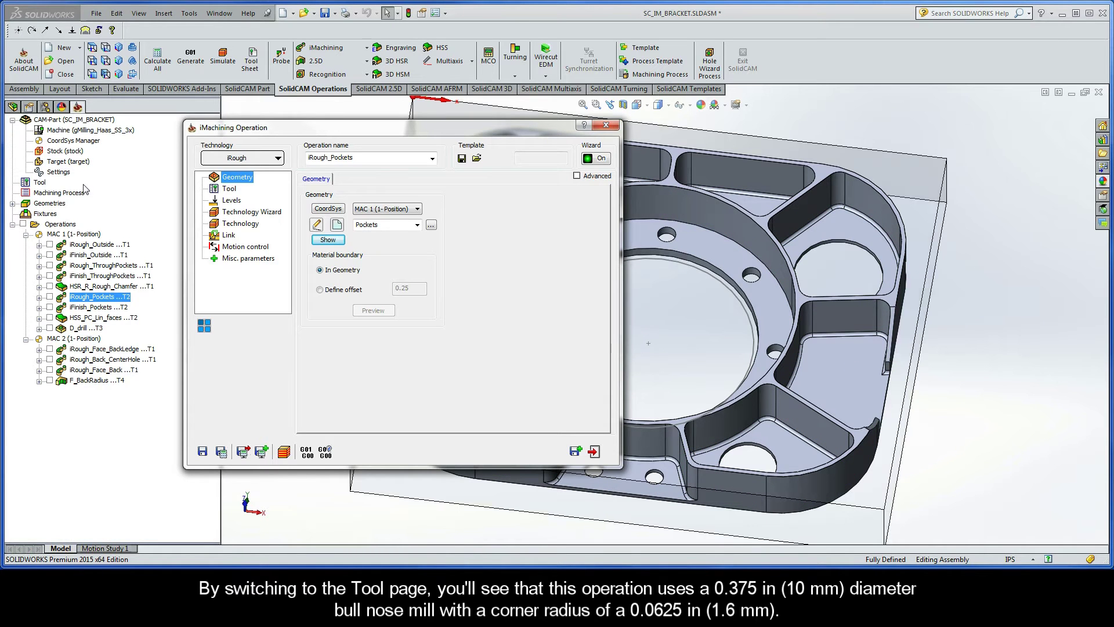
# Review the iRough_Pockets tool, milling levels and Technology Wizard cutting conditions.
pyautogui.click(231, 189)
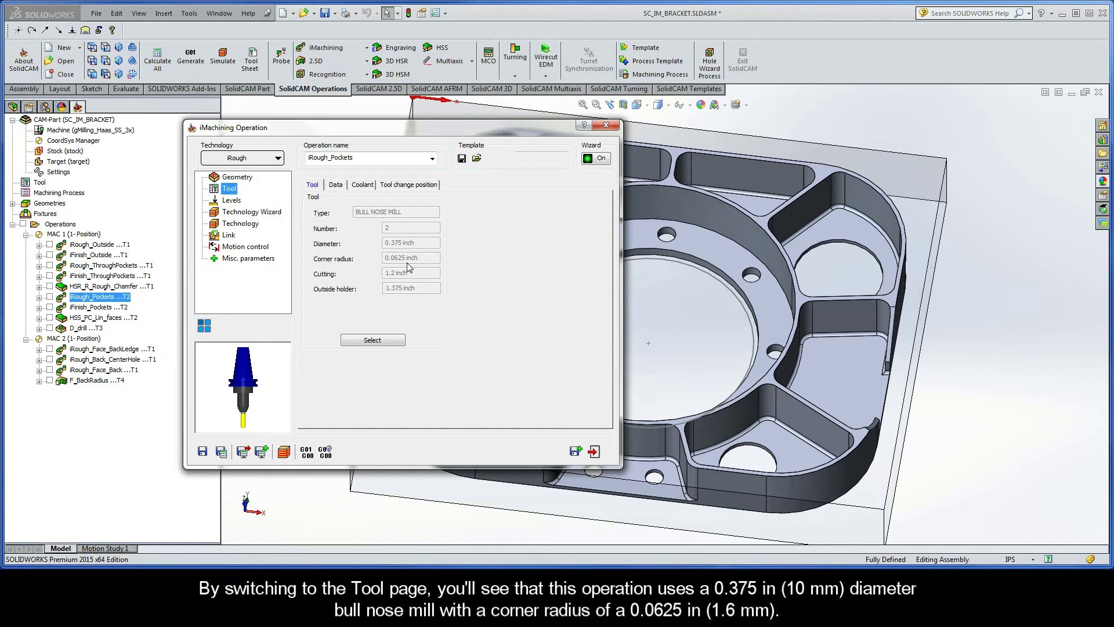
pyautogui.click(230, 202)
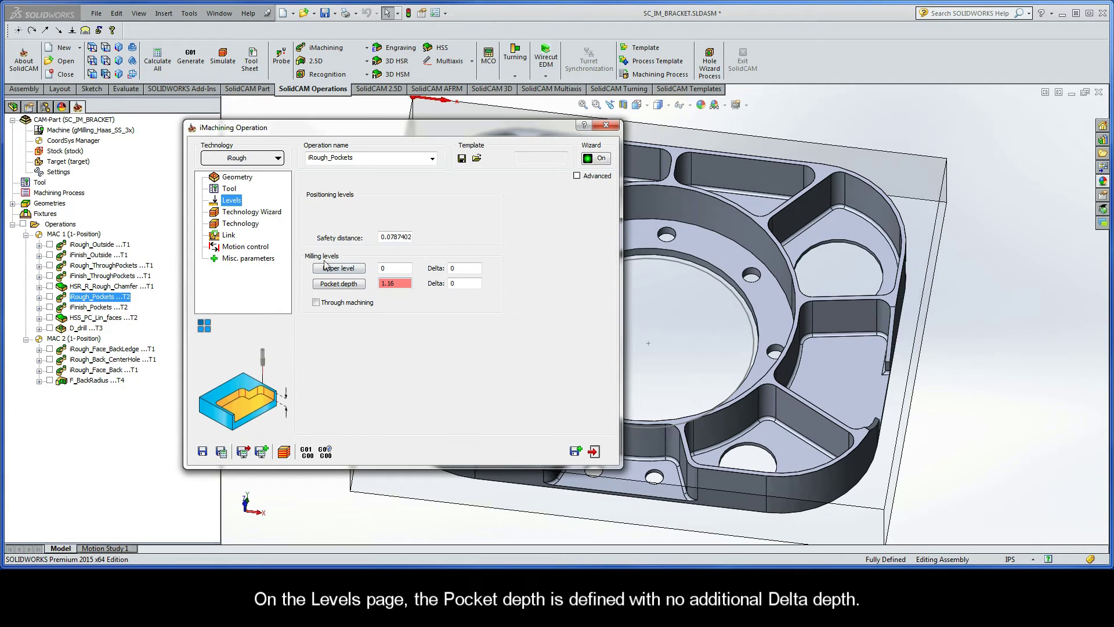
pyautogui.click(254, 214)
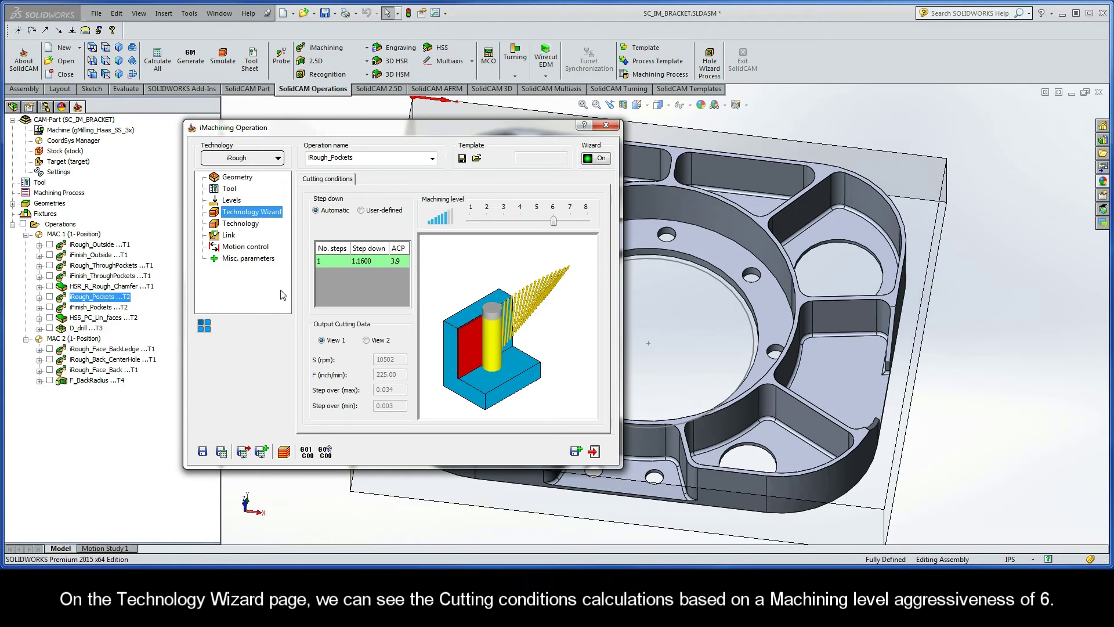
pyautogui.click(366, 340)
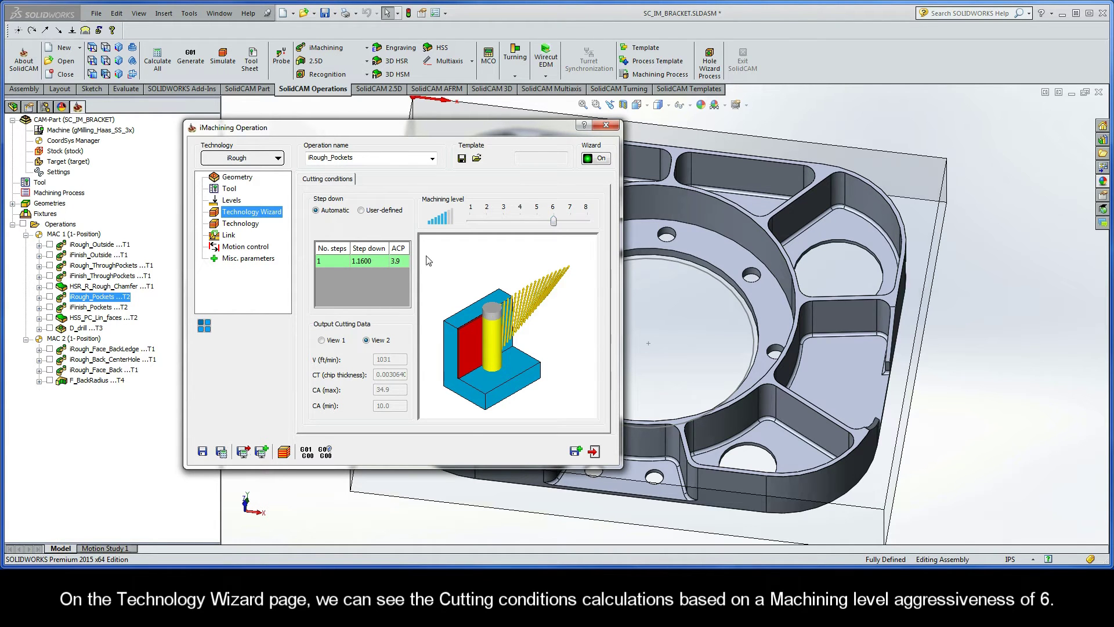
# Inspect the Technology page's 0.01 wall/island offset and 0 floor offset.
pyautogui.click(253, 224)
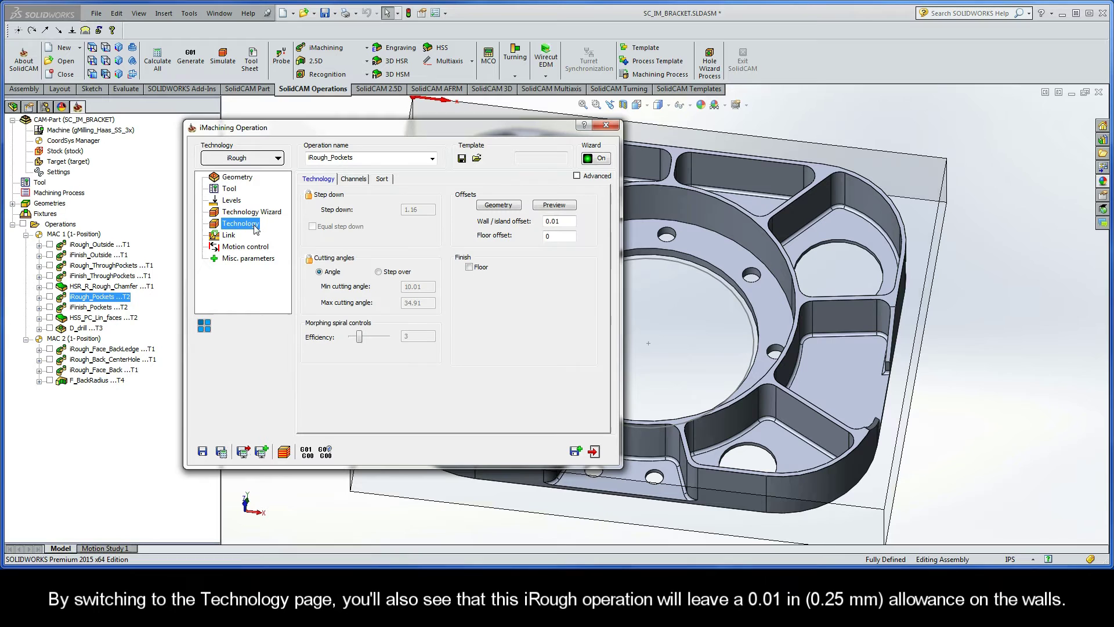
pyautogui.moveTo(518, 235)
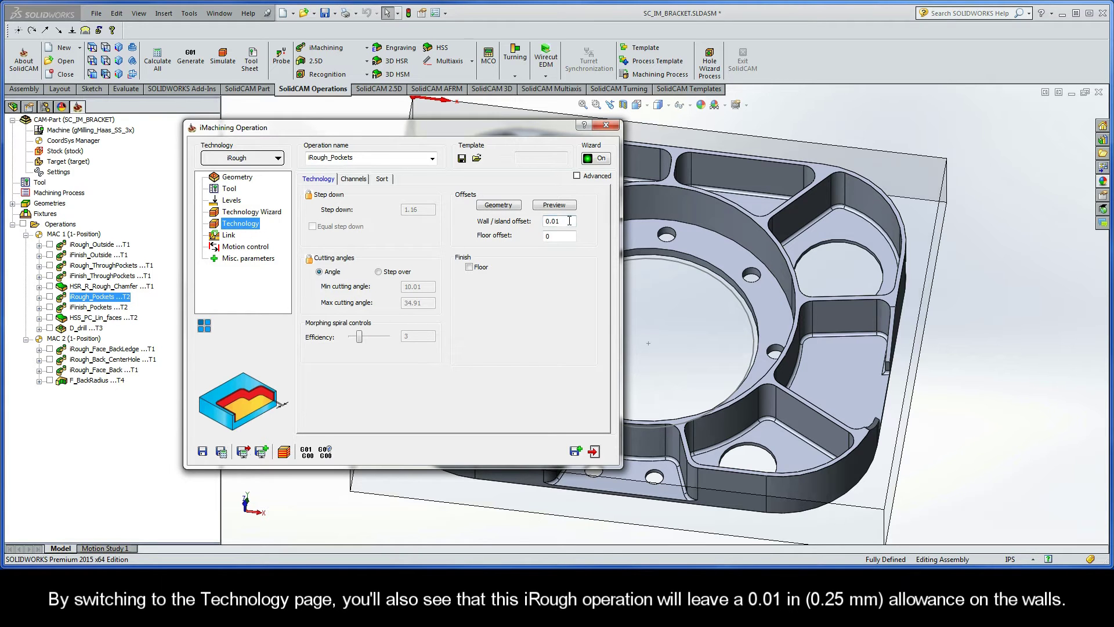
pyautogui.doubleClick(560, 221)
# Run the iRough_Pockets Host CAD simulation and rotate the bracket to watch the spiral pocket toolpaths.
pyautogui.click(284, 452)
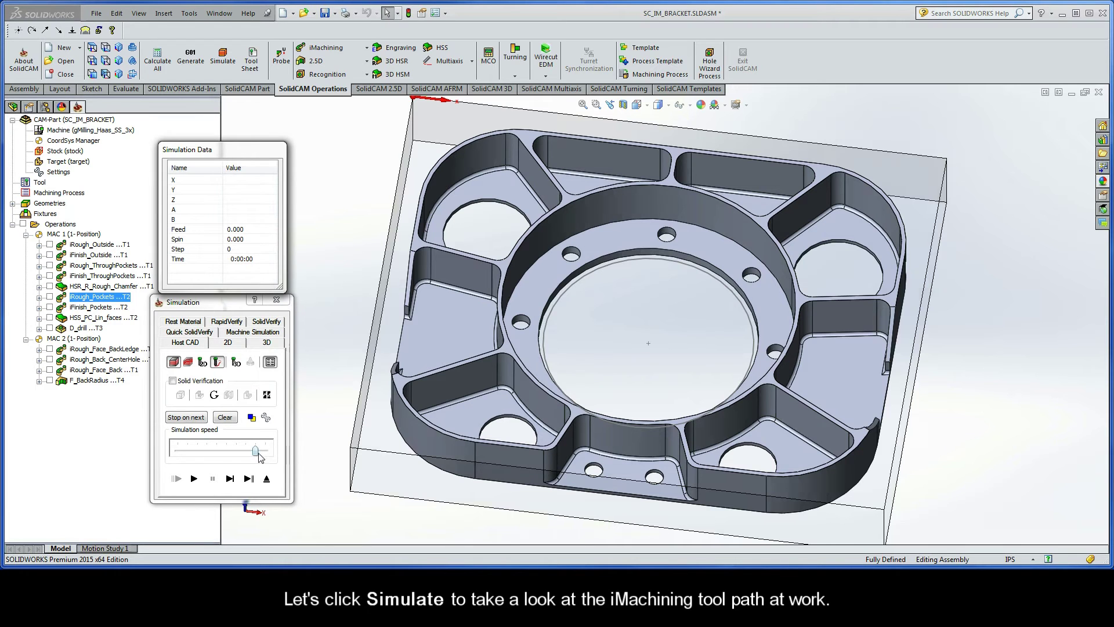
pyautogui.moveTo(255, 451); pyautogui.dragTo(211, 452)
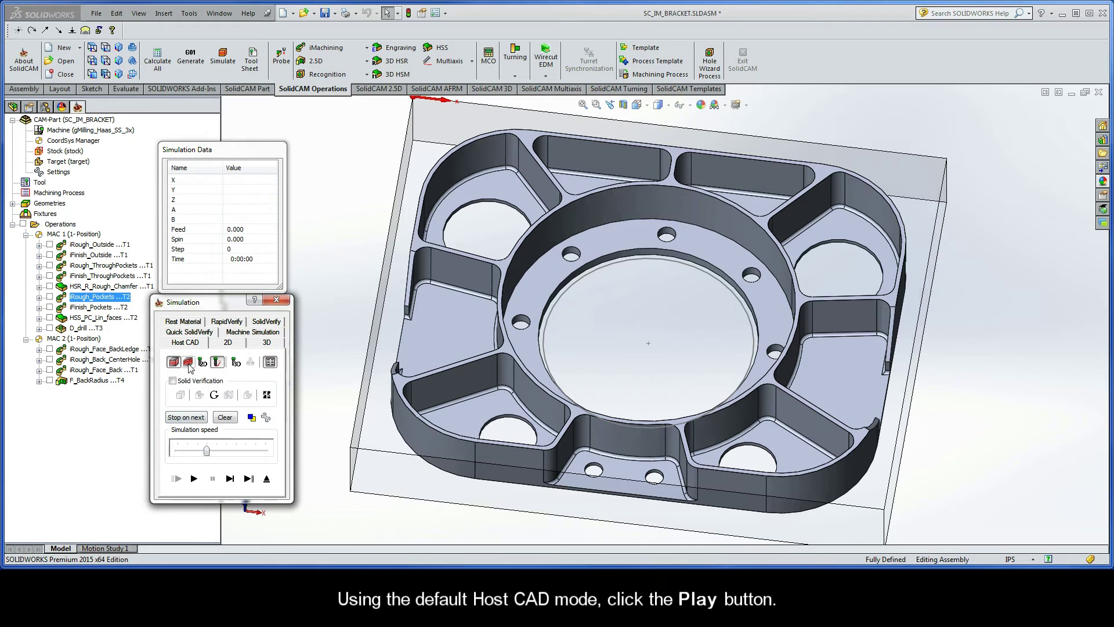
pyautogui.click(195, 479)
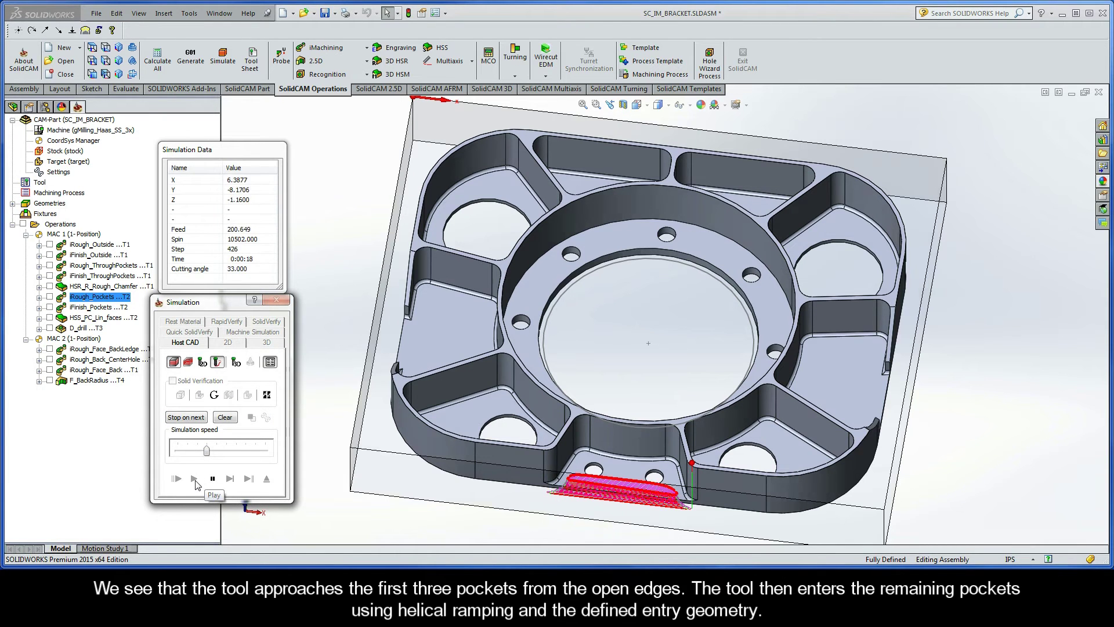
pyautogui.moveTo(206, 454); pyautogui.dragTo(234, 454)
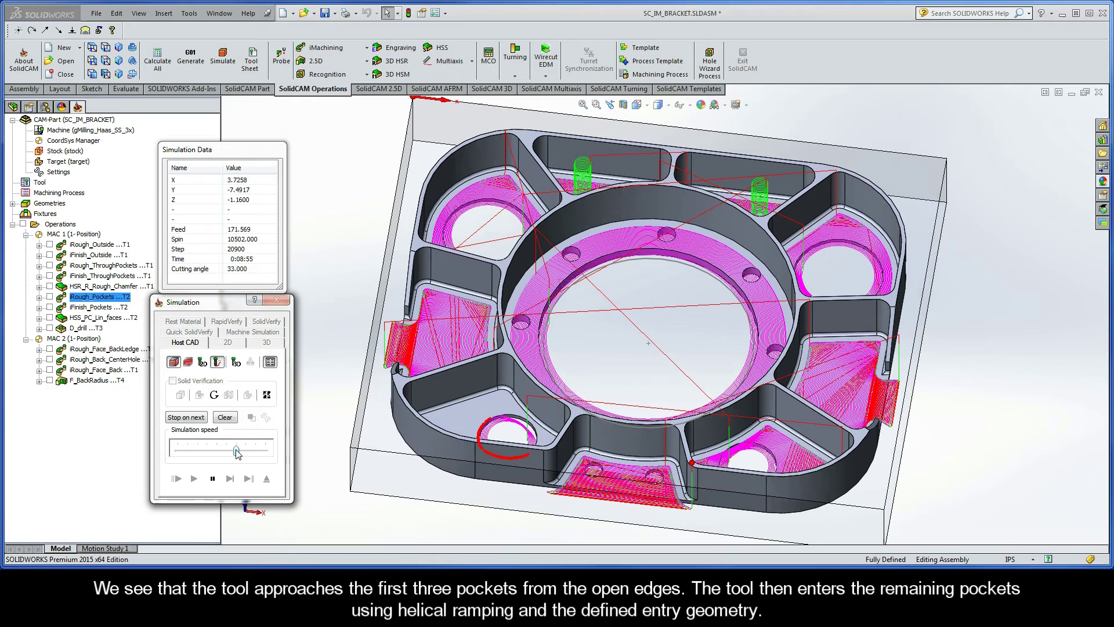
pyautogui.click(318, 393)
pyautogui.press('Left')
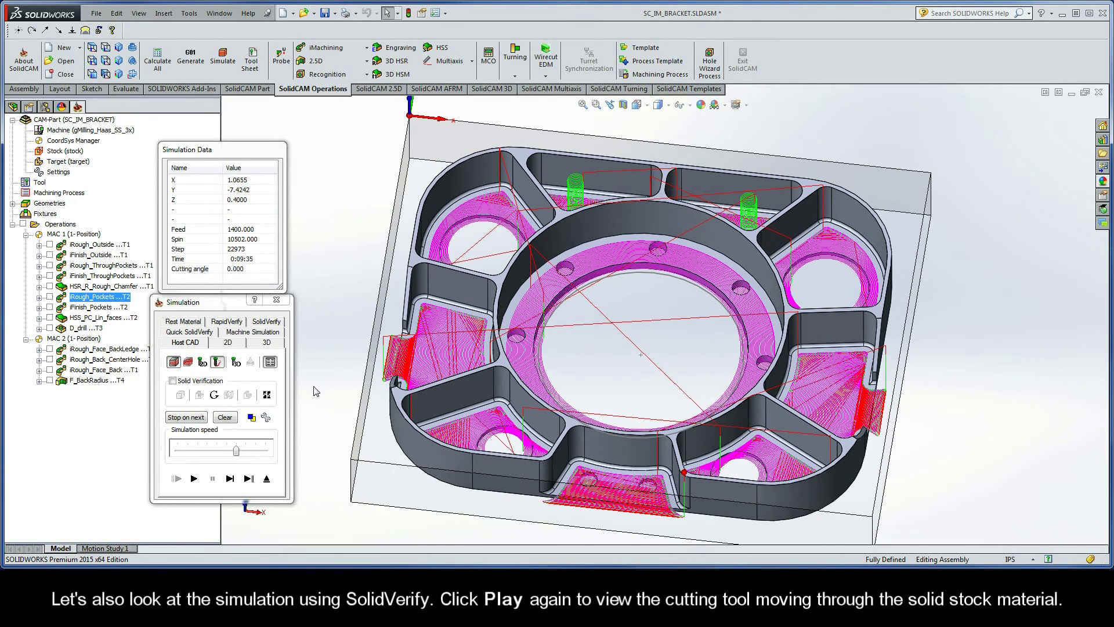
# Play the SolidVerify simulation at higher speed to cut every pocket from the stock, reaching 0:09:35.
pyautogui.click(266, 322)
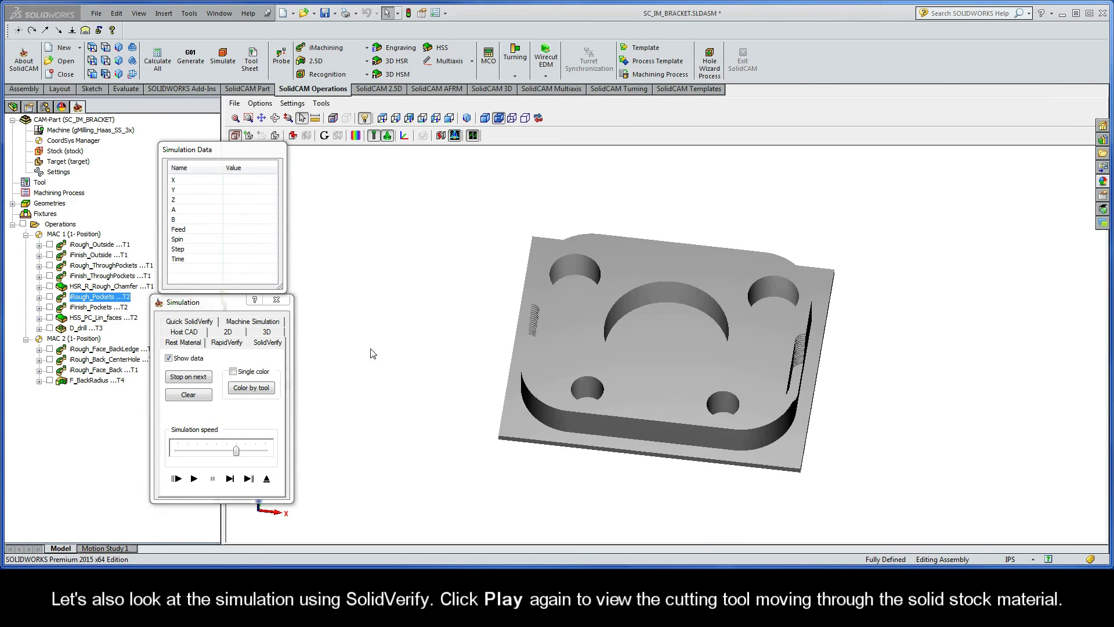
pyautogui.click(193, 478)
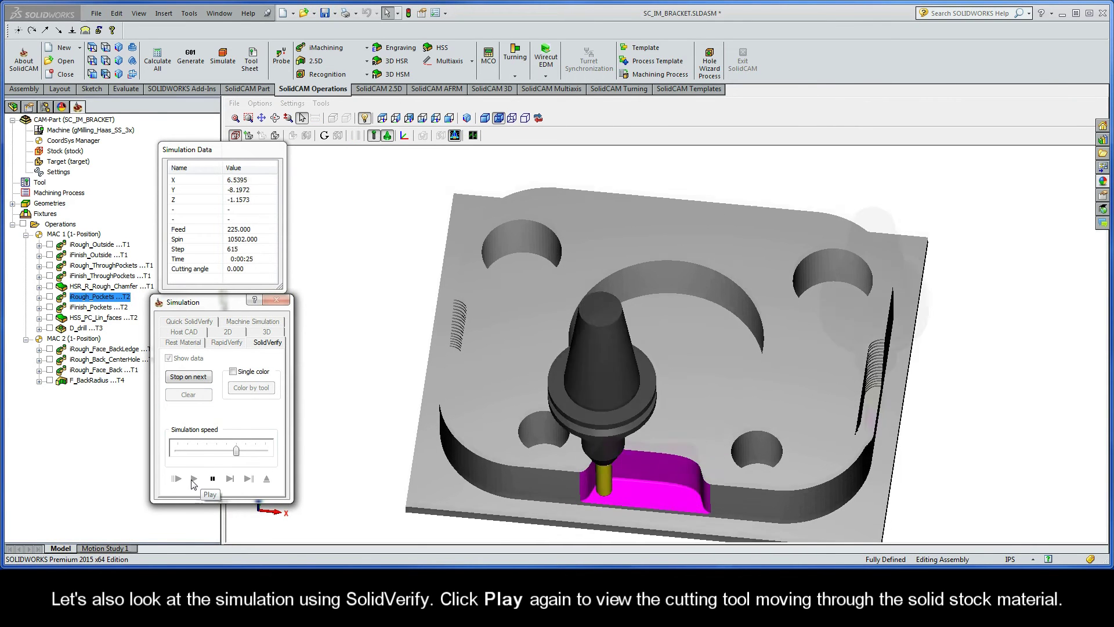
pyautogui.moveTo(236, 450); pyautogui.dragTo(267, 454)
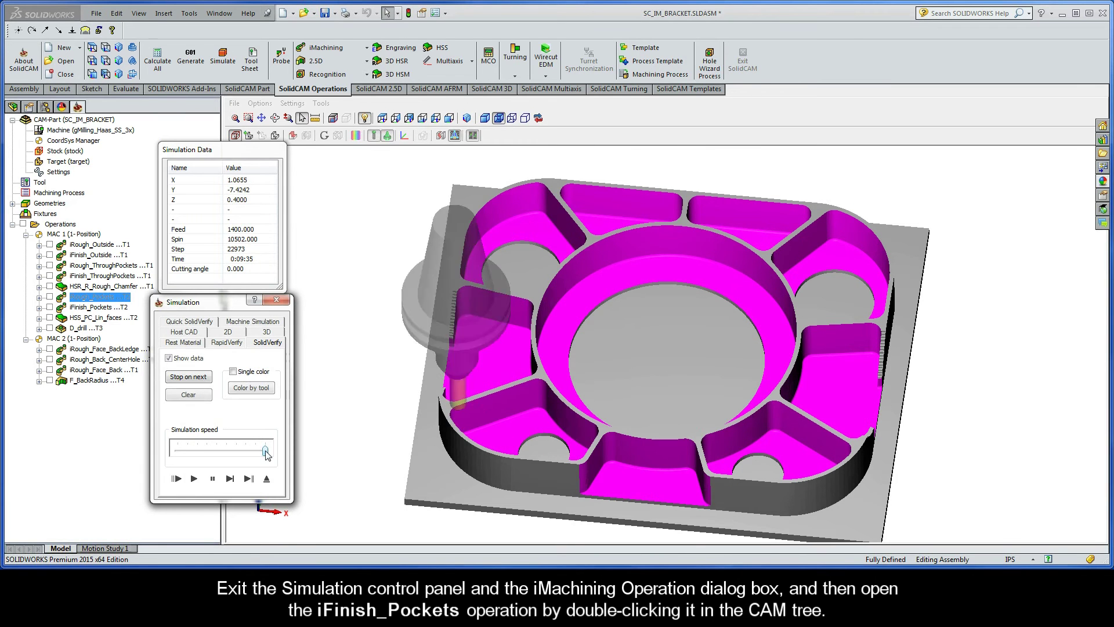
# Close the simulation and the iRough_Pockets dialog, then open iFinish_Pockets from the CAM tree.
pyautogui.click(267, 479)
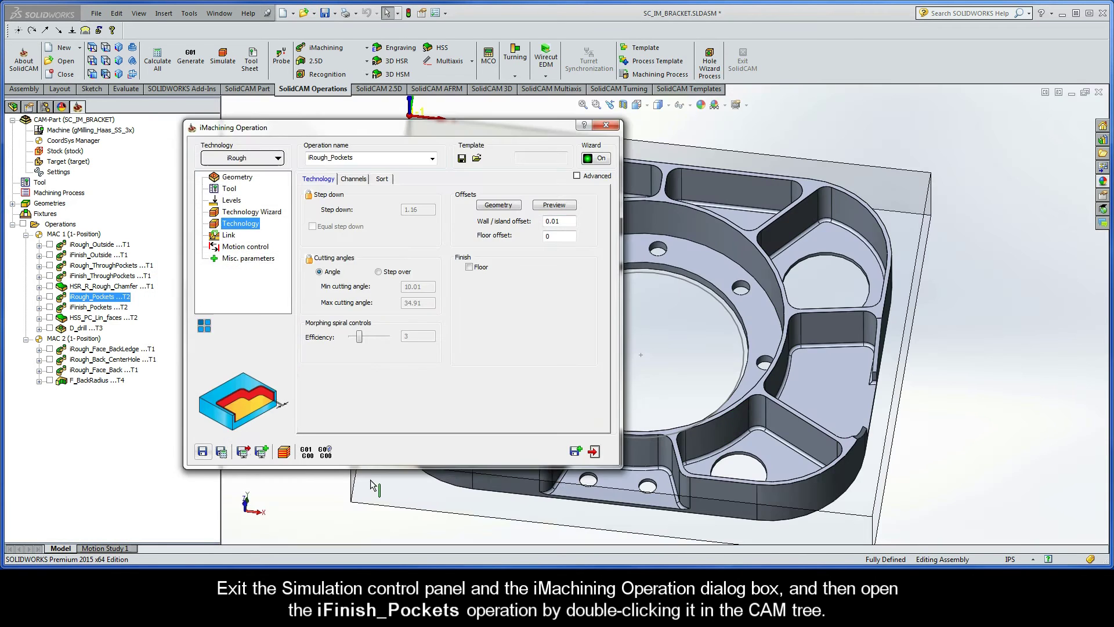
pyautogui.click(591, 448)
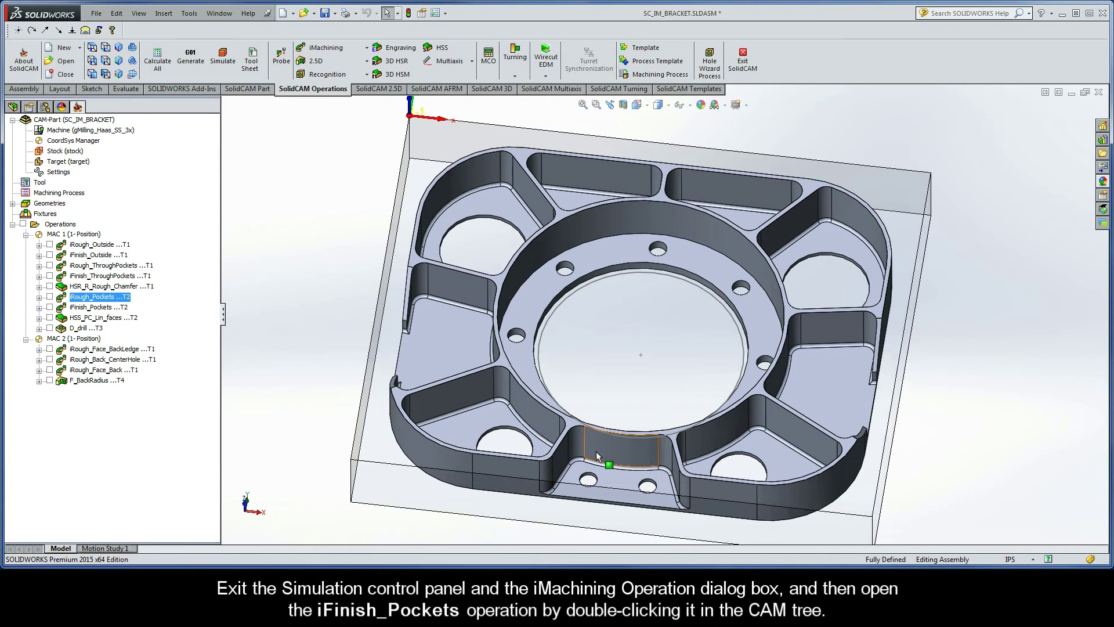
pyautogui.click(116, 309)
pyautogui.doubleClick(116, 309)
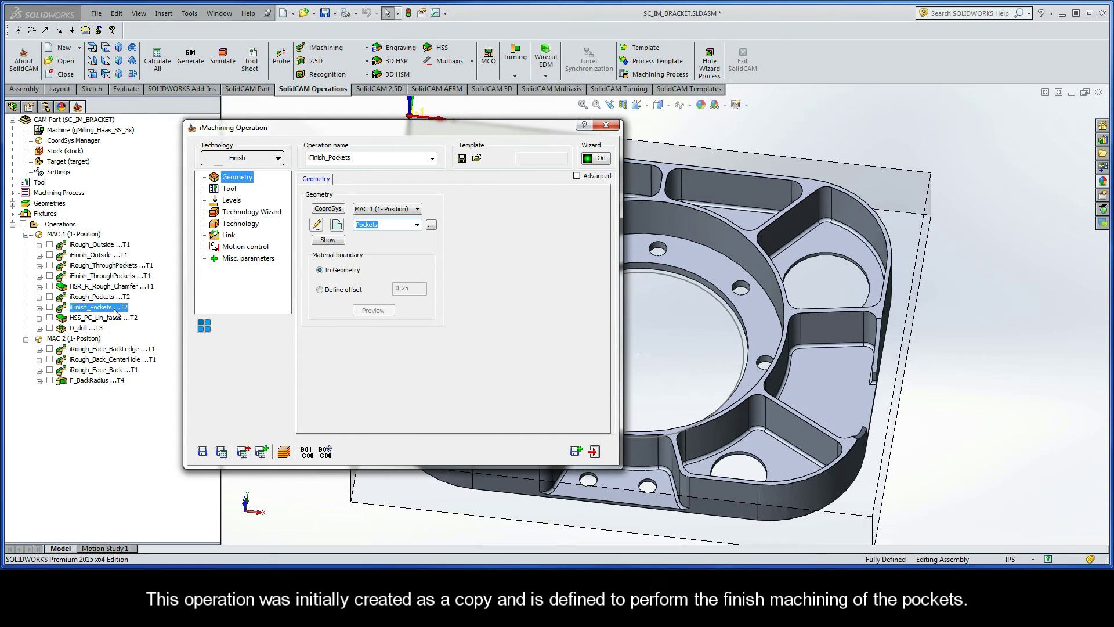
# Review iFinish_Pockets tool, levels and technology, and its iRest Data with iRough_Pockets as parent.
pyautogui.click(236, 187)
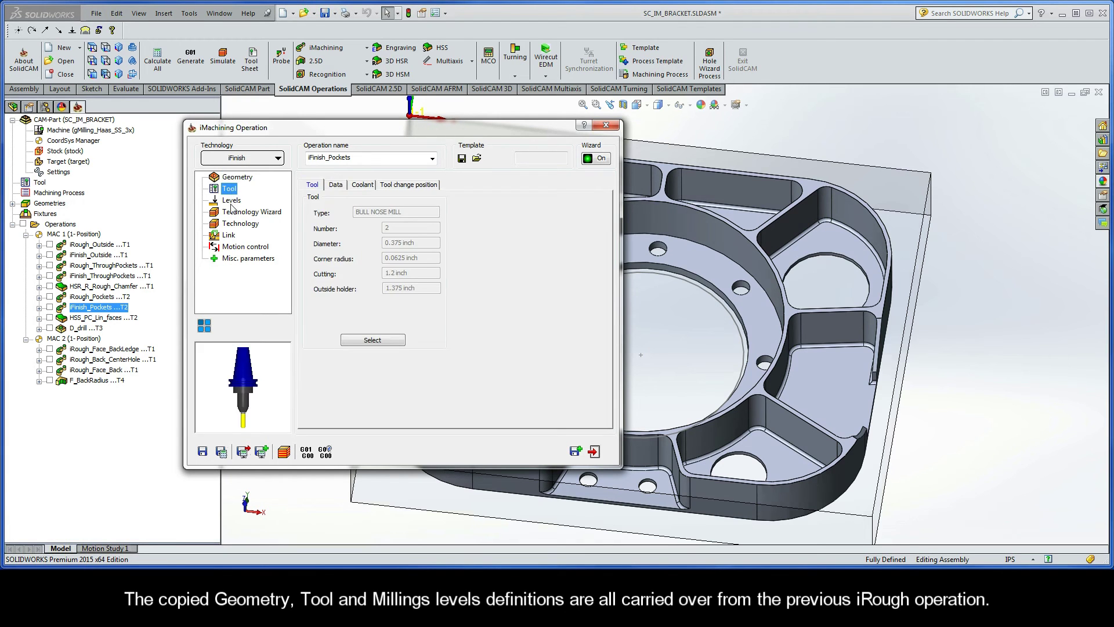
pyautogui.click(231, 201)
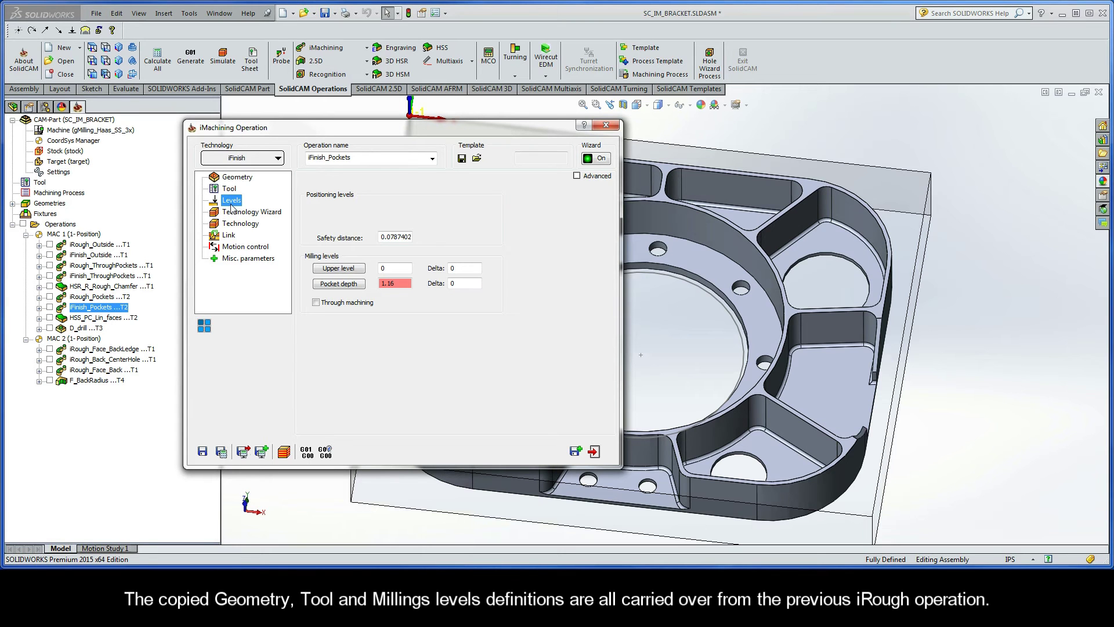
pyautogui.click(251, 216)
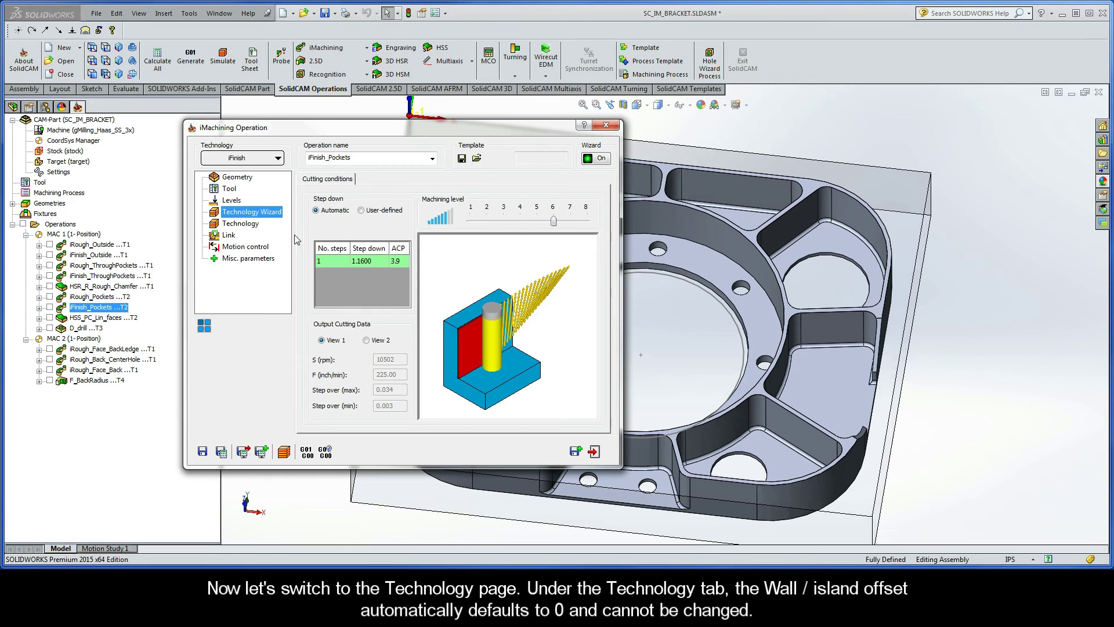
pyautogui.click(240, 225)
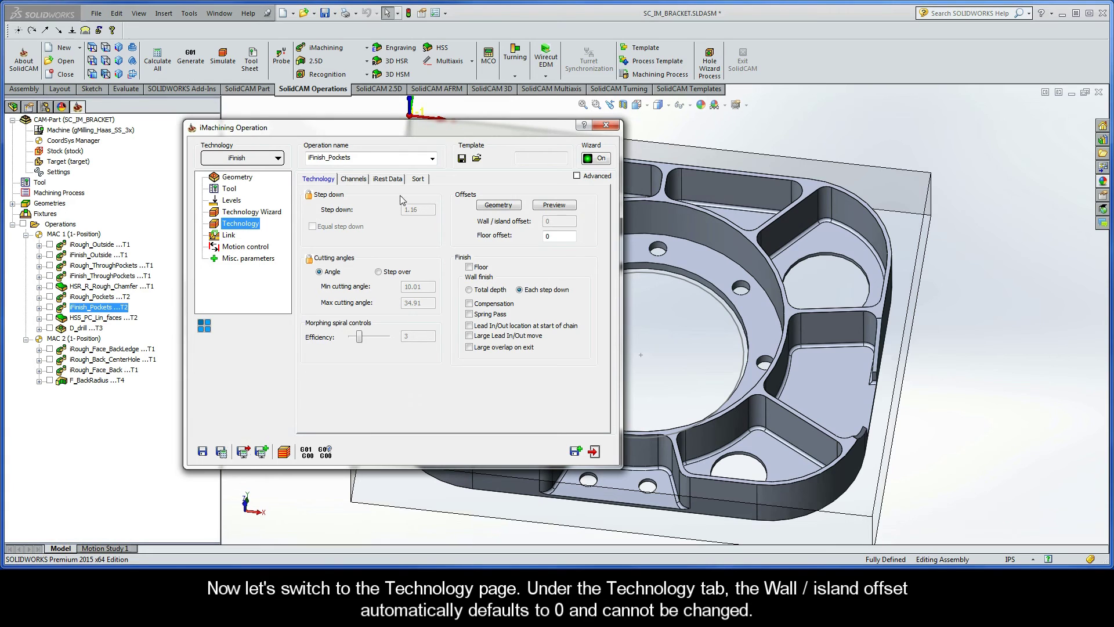
pyautogui.click(388, 180)
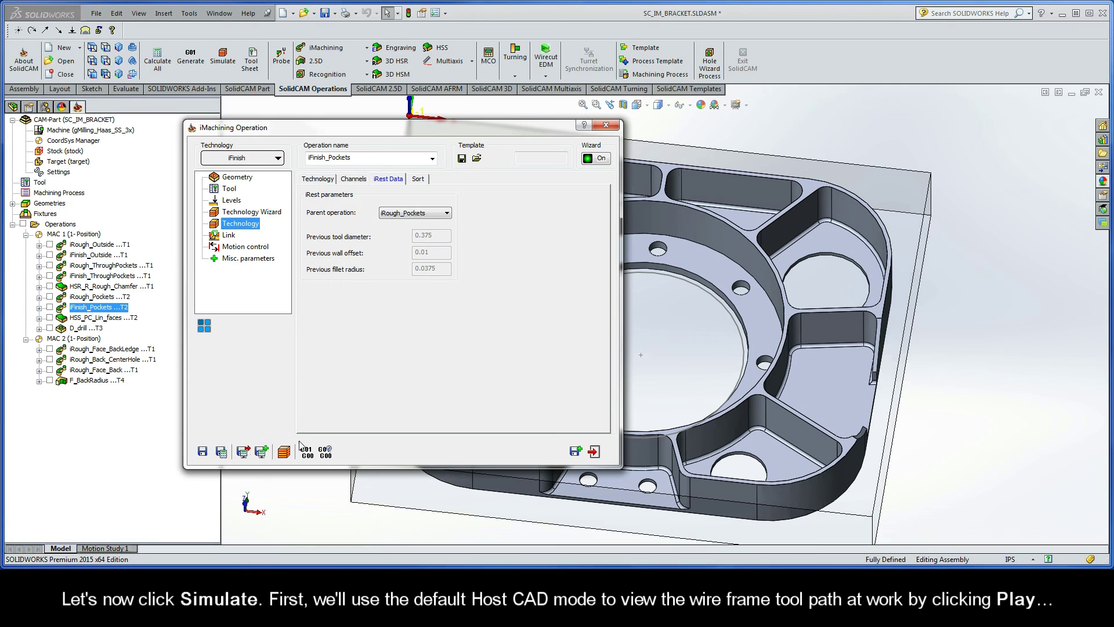
# Play the iFinish_Pockets wireframe toolpath slowly in Host CAD, then switch to SolidVerify.
pyautogui.click(284, 452)
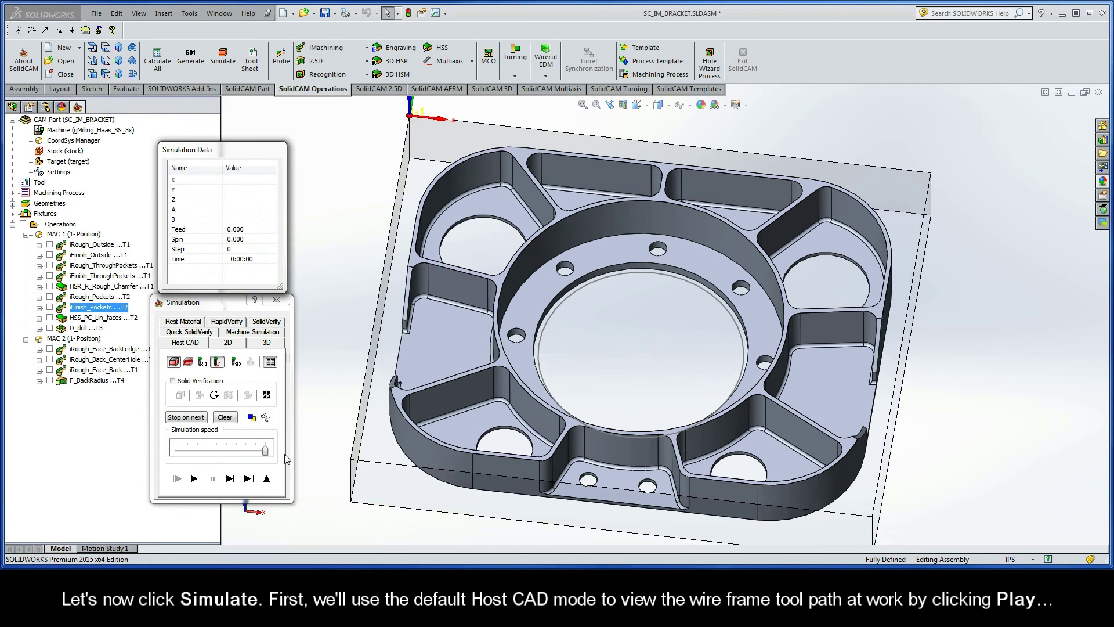
pyautogui.moveTo(265, 452); pyautogui.dragTo(209, 453)
pyautogui.click(194, 479)
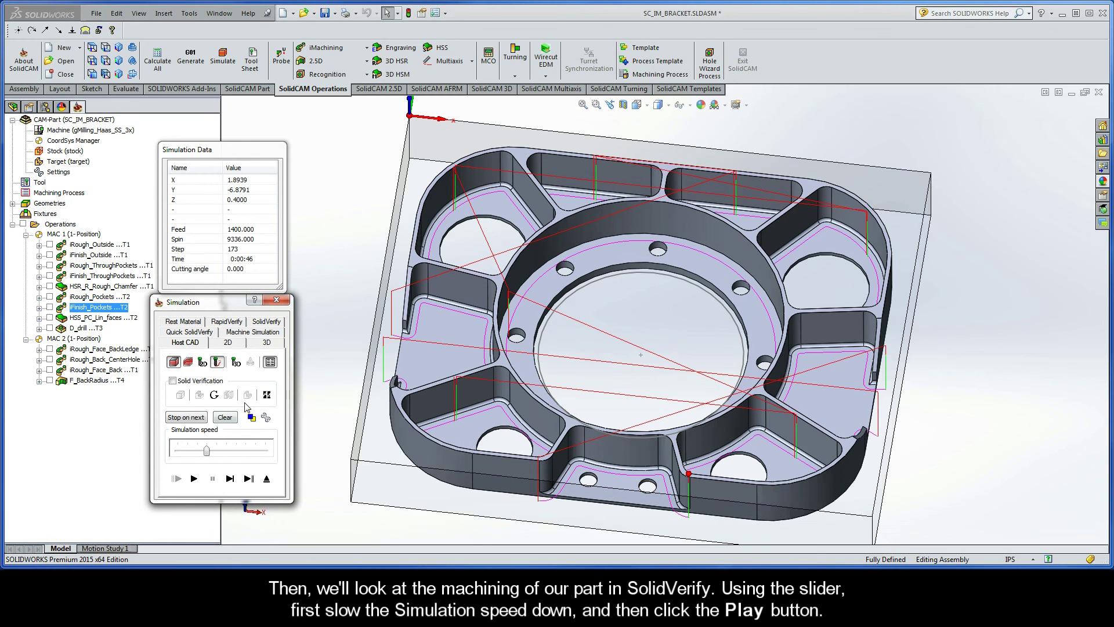
pyautogui.click(270, 322)
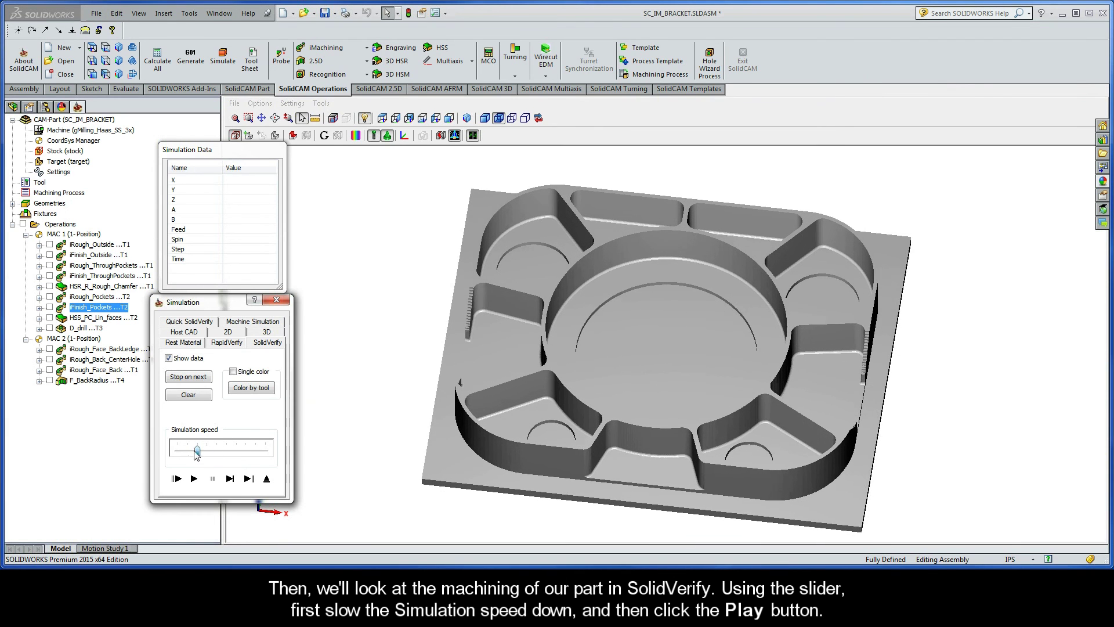
# Play the SolidVerify finishing pass until every pocket wall is finished, at step 173 and 0:00:46.
pyautogui.moveTo(207, 454); pyautogui.dragTo(186, 453)
pyautogui.click(194, 479)
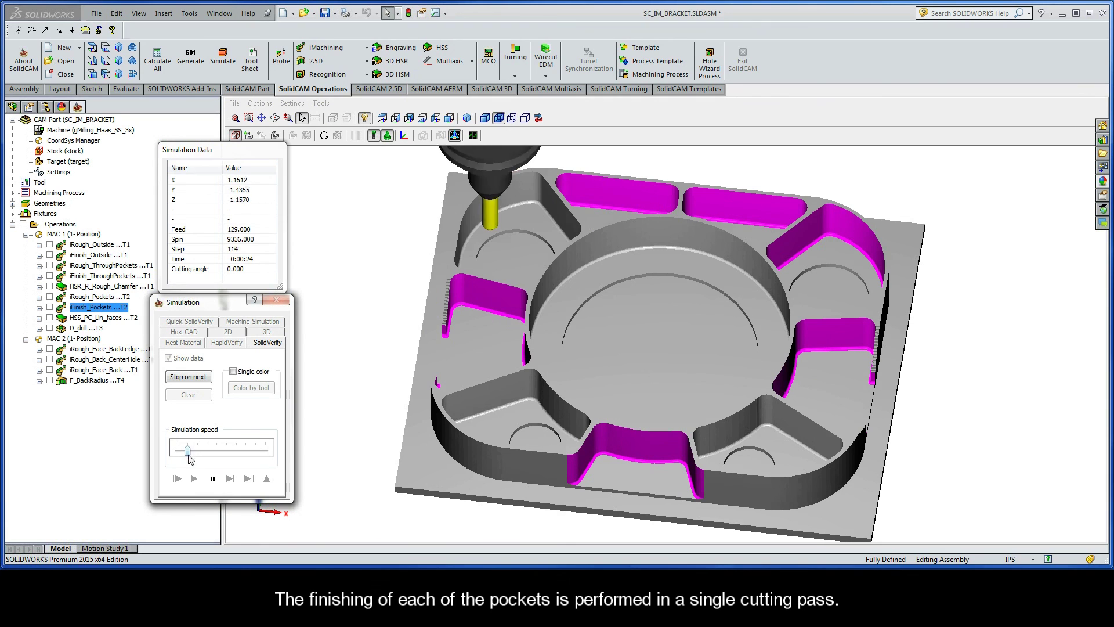
pyautogui.moveTo(187, 451); pyautogui.dragTo(207, 453)
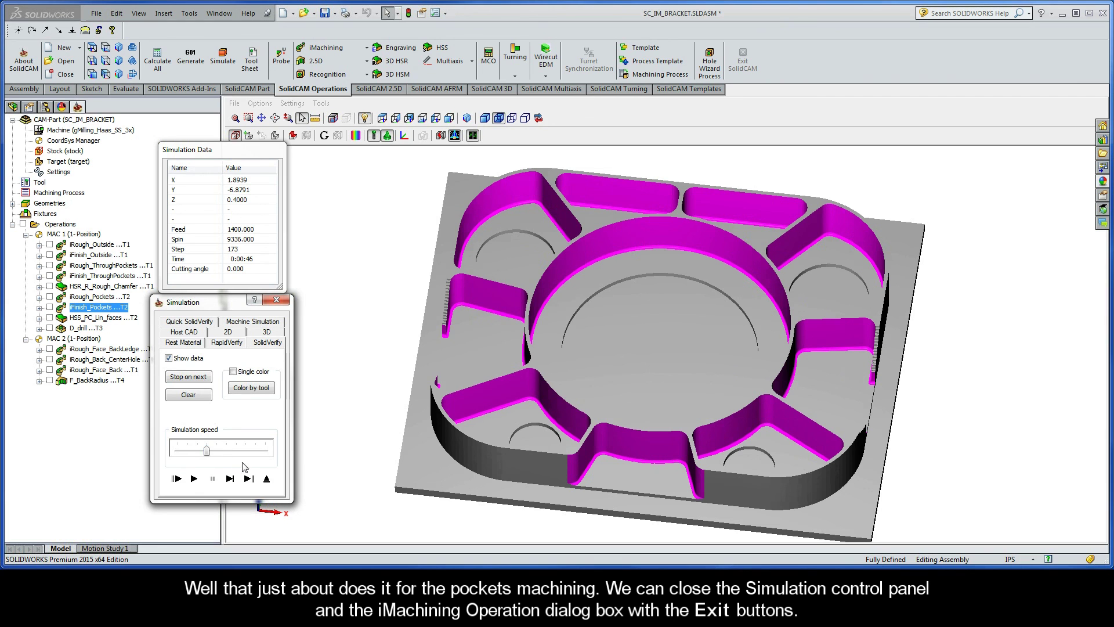
# Close the simulation panel and the iFinish_Pockets operation dialog.
pyautogui.click(266, 478)
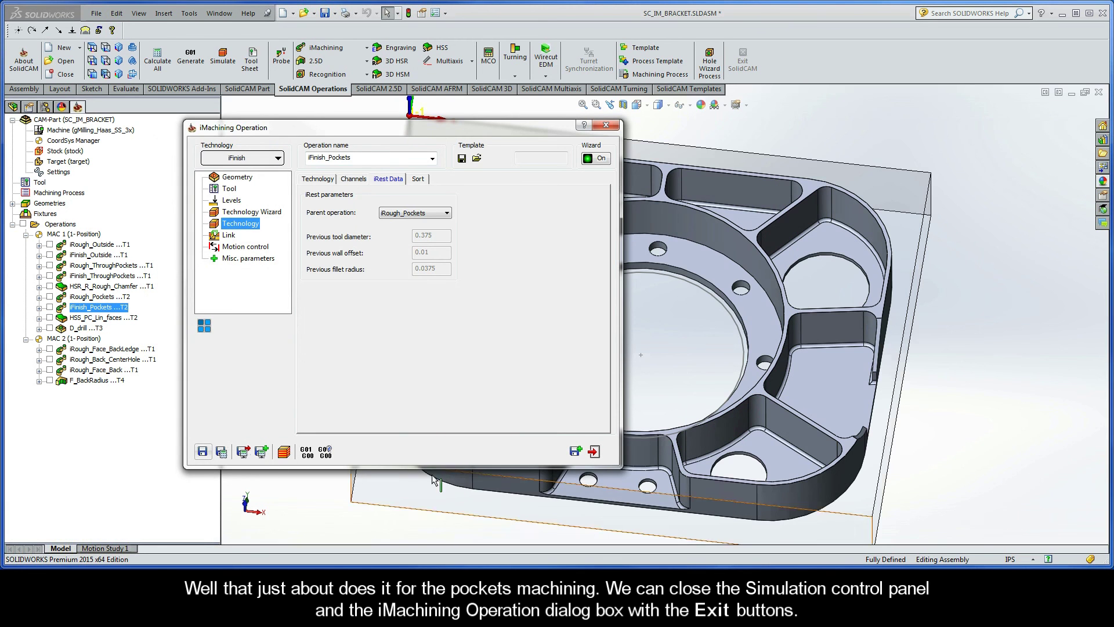
pyautogui.click(595, 452)
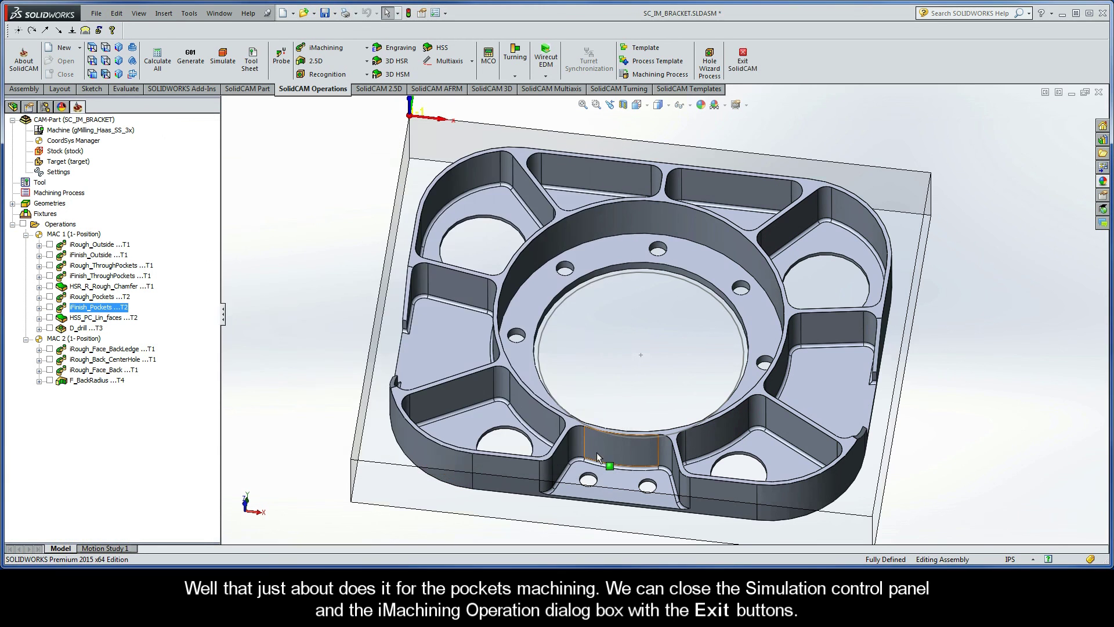